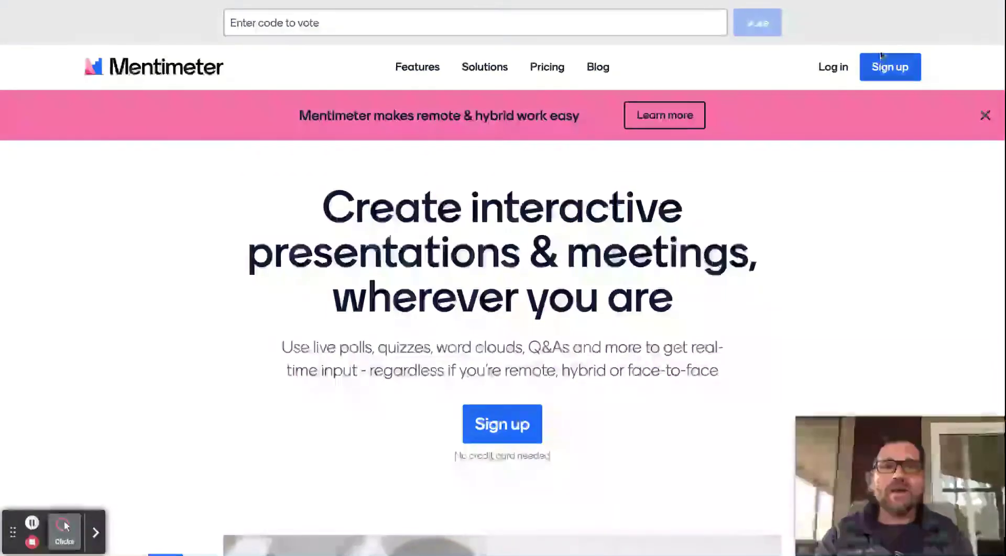
{"action": "left_click", "coordinate": [891, 68]}
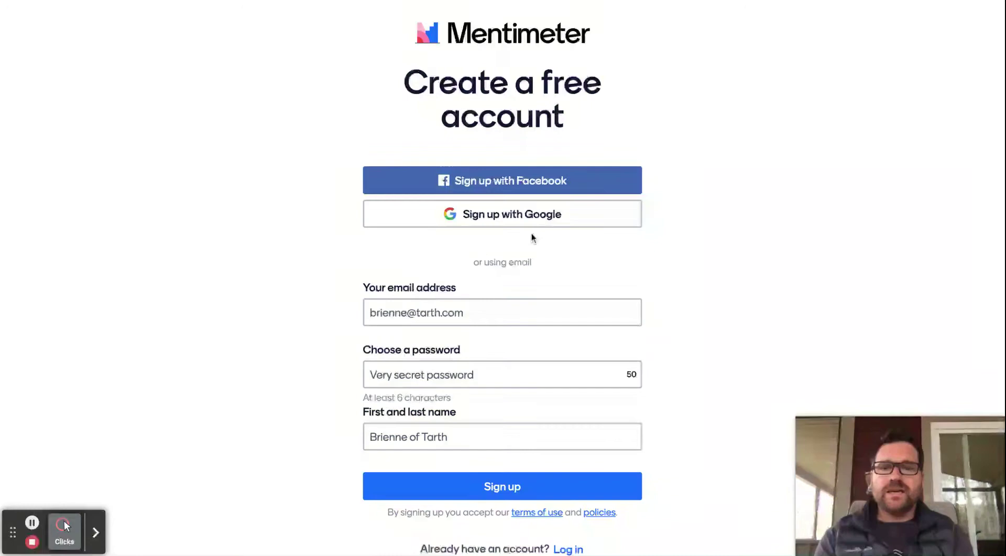
{"action": "left_click", "coordinate": [506, 227]}
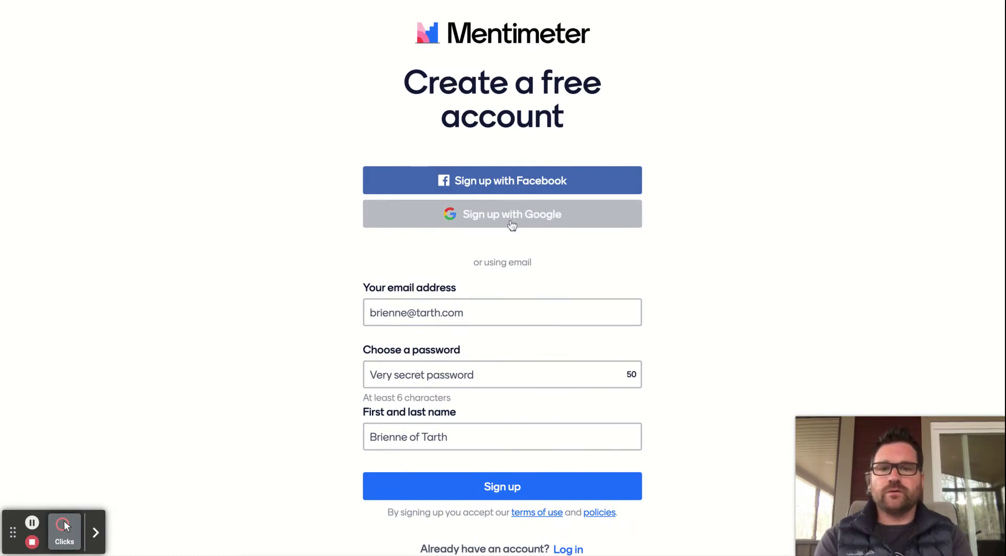
{"action": "left_click", "coordinate": [15, 2]}
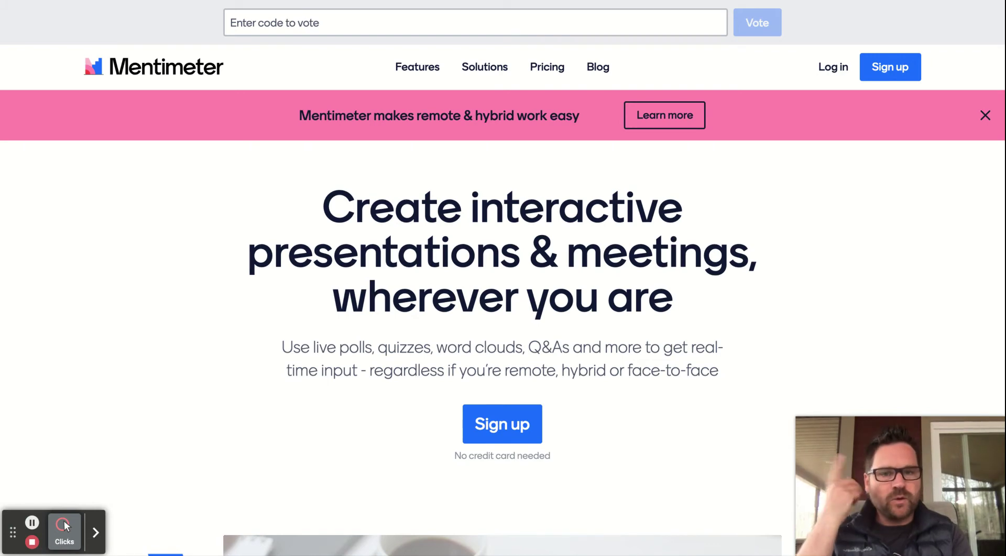
Step: Log in to the existing Mentimeter account using Google
{"action": "left_click", "coordinate": [831, 68]}
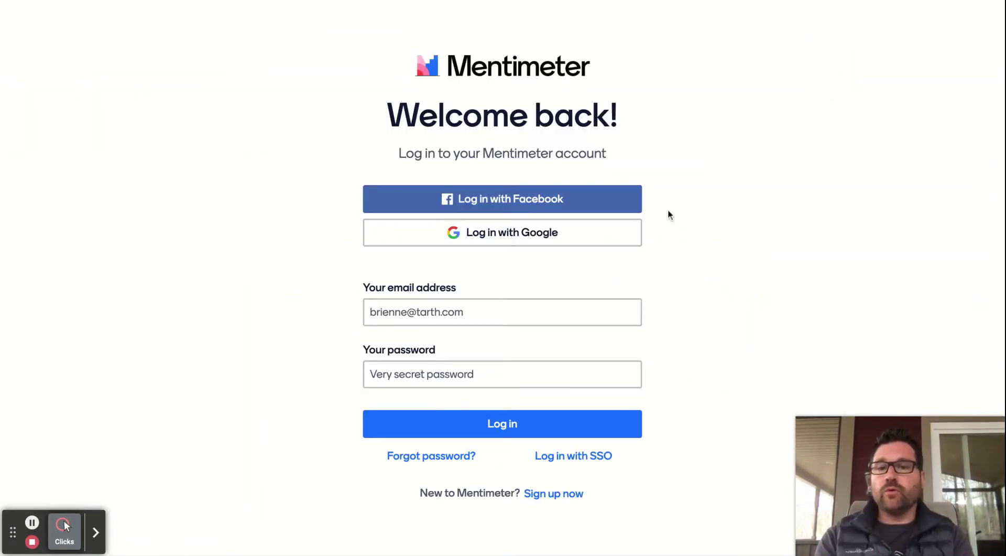
{"action": "left_click", "coordinate": [528, 242]}
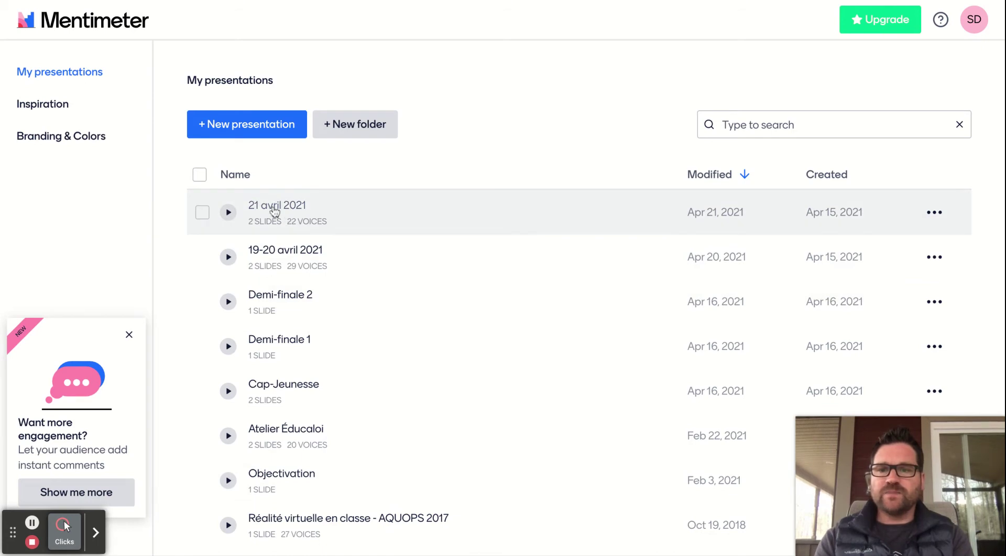
Step: Create a new presentation named "Vote des élèves"
{"action": "left_click", "coordinate": [245, 126]}
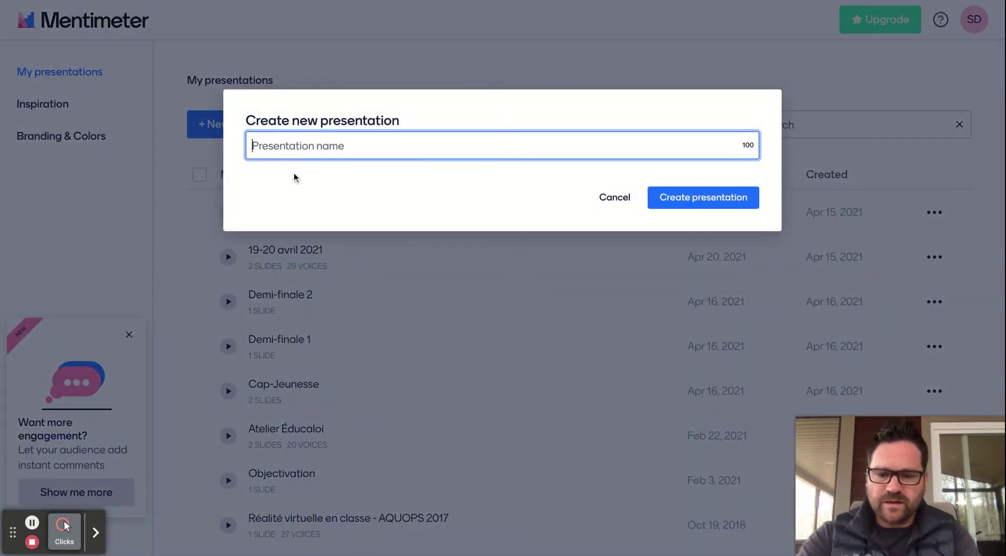
{"action": "type", "text": "Vote sur"}
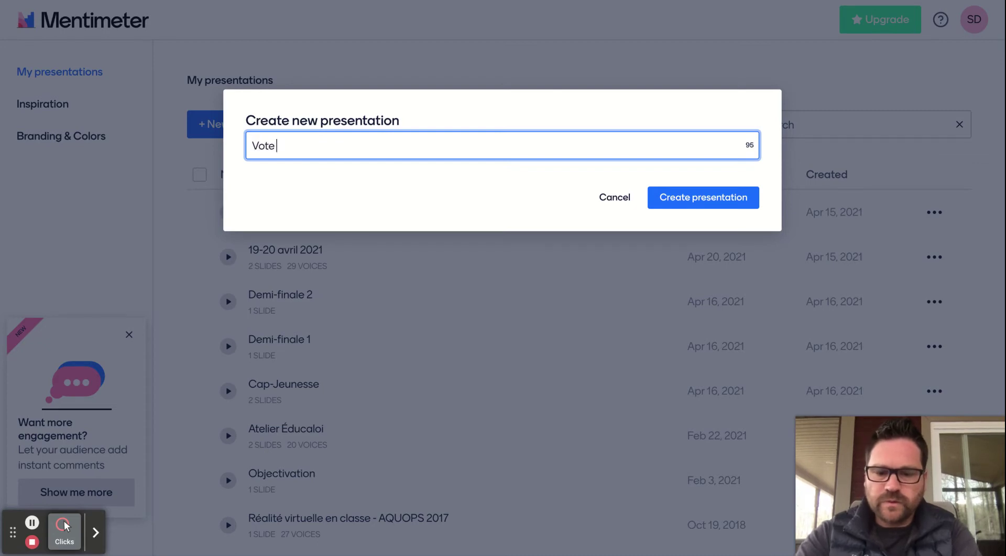
{"action": "key", "text": "BackSpace"}
{"action": "key", "text": "BackSpace"}
{"action": "key", "text": "BackSpace"}
{"action": "type", "text": "de"}
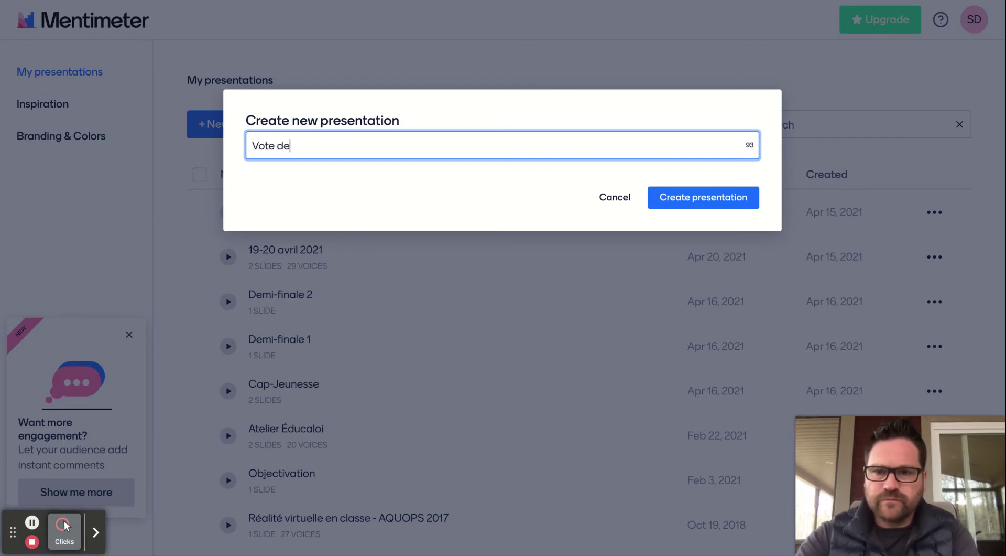
{"action": "type", "text": "s élèves"}
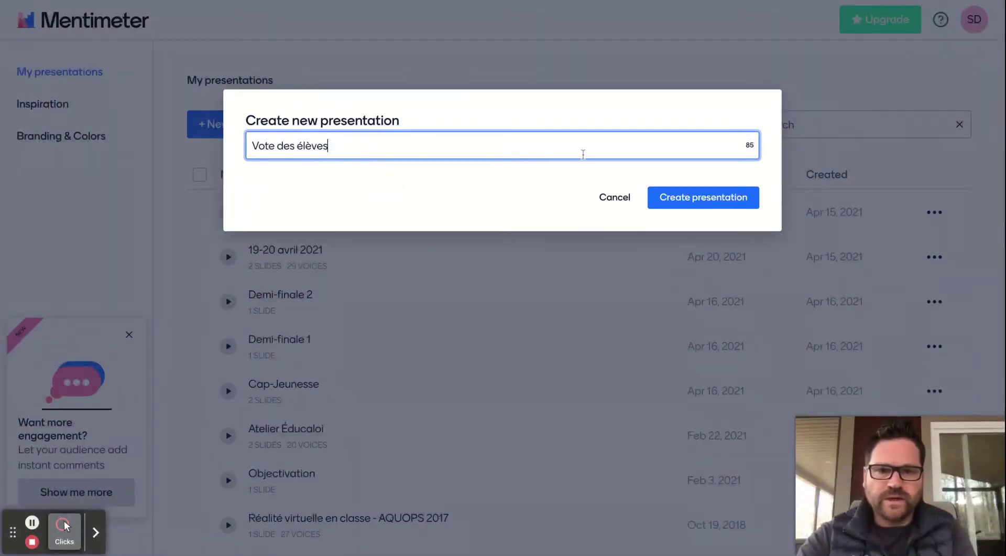
{"action": "left_click", "coordinate": [675, 197]}
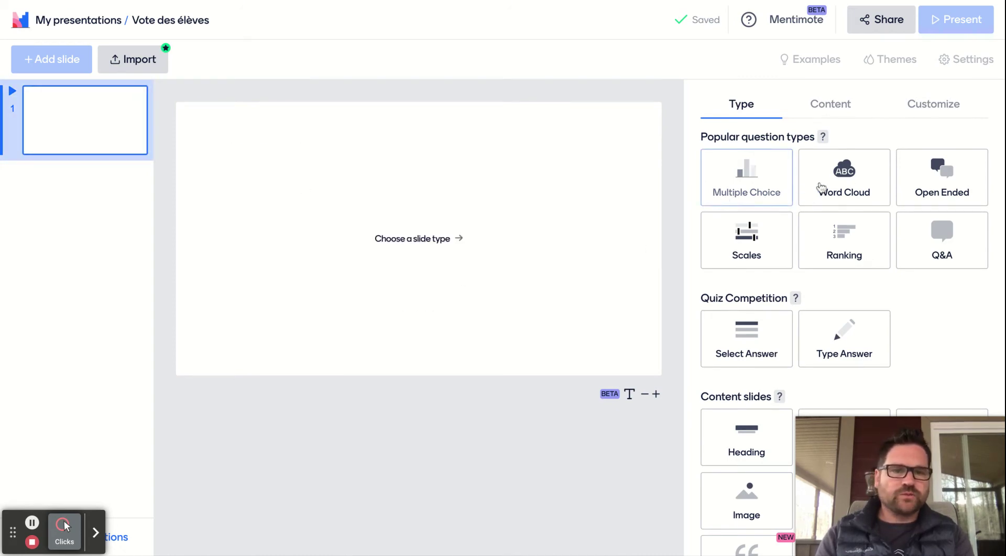
Step: Make the first slide a Multiple Choice question reading "Pour ou contre l'idée qui est présentée?"
{"action": "left_click", "coordinate": [727, 197]}
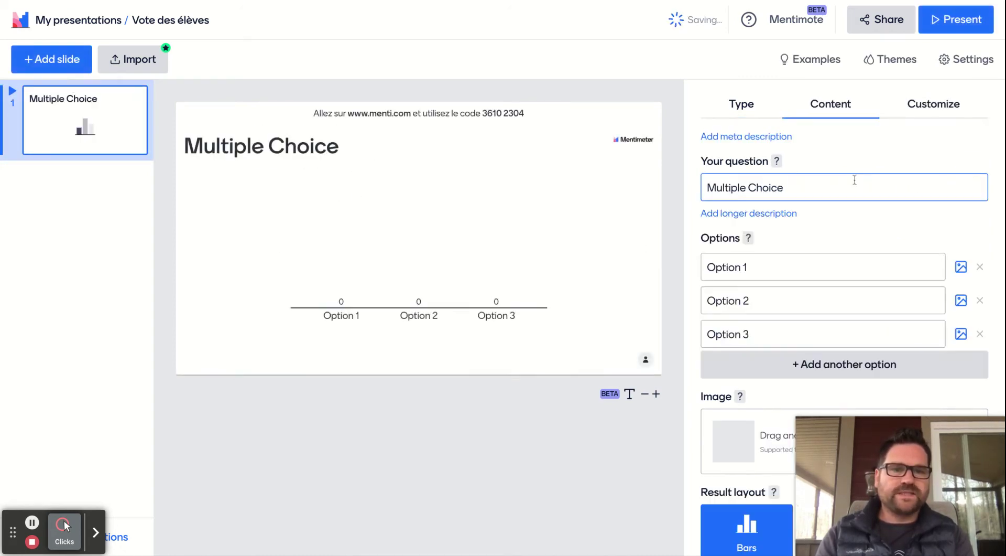
{"action": "left_click", "coordinate": [751, 106]}
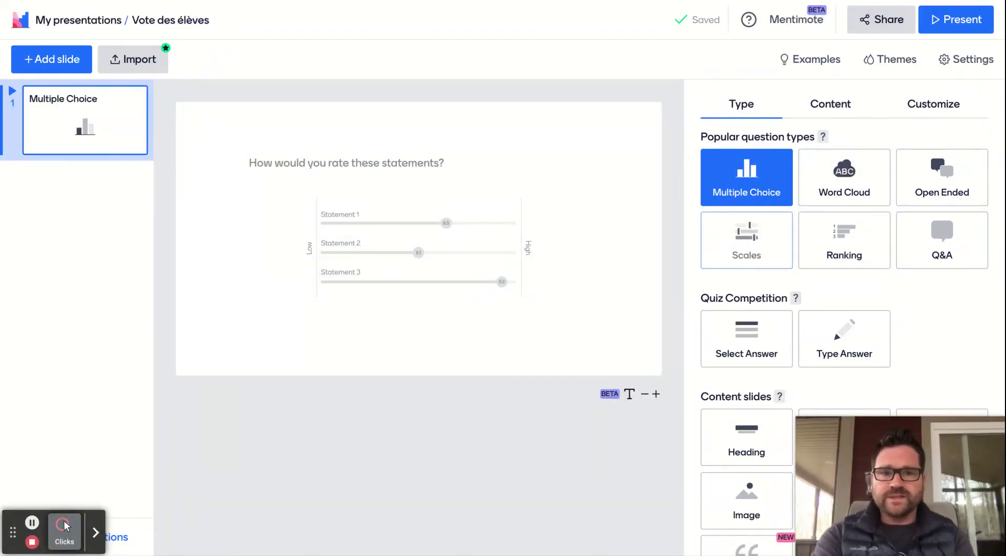
{"action": "left_click", "coordinate": [742, 181]}
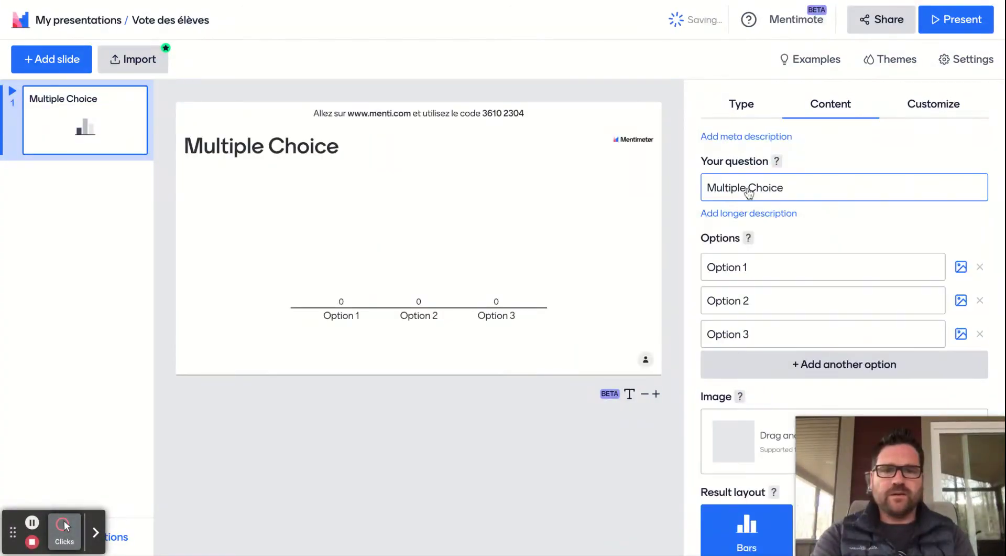
{"action": "left_click", "coordinate": [798, 187]}
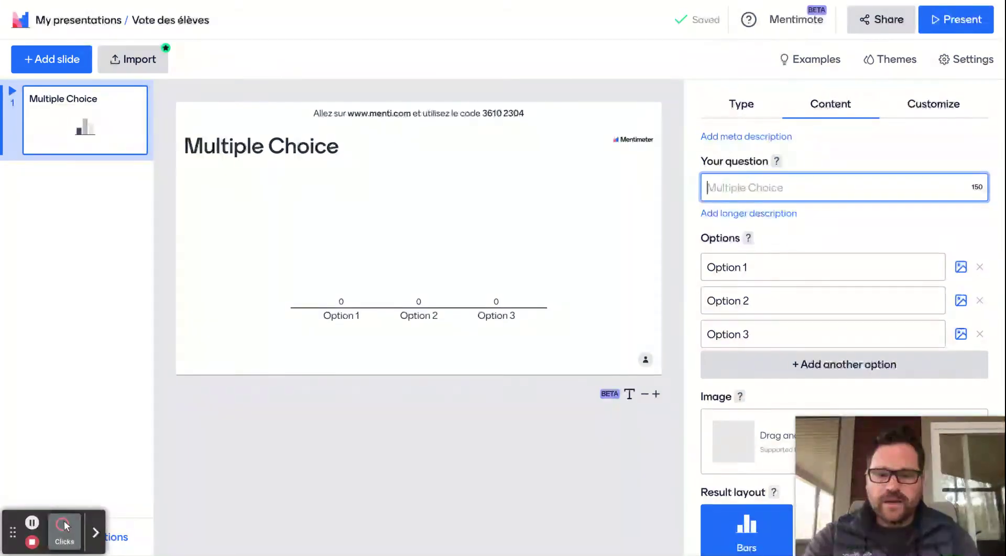
{"action": "type", "text": "Pour ou contre l'idée"}
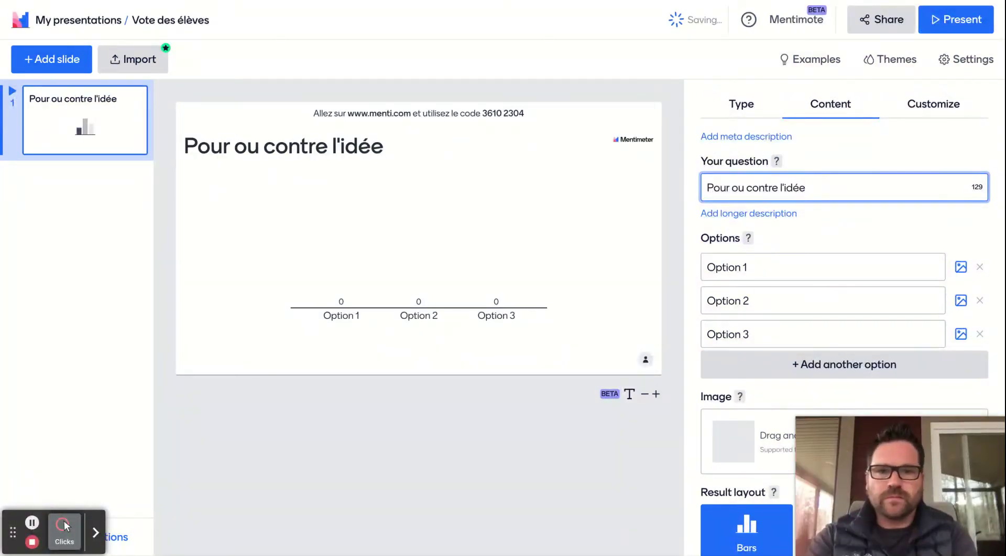
{"action": "type", "text": " qui est présentée"}
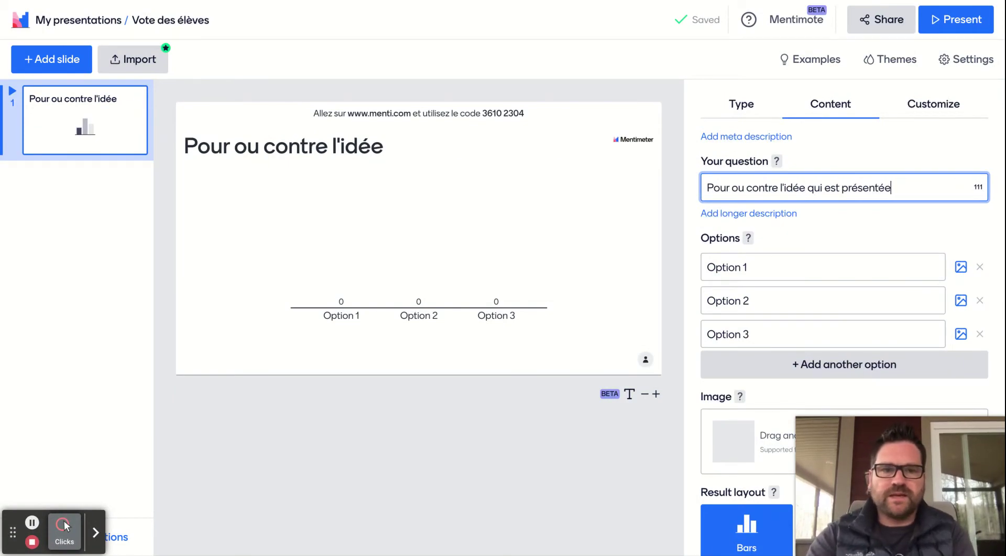
{"action": "type", "text": "?"}
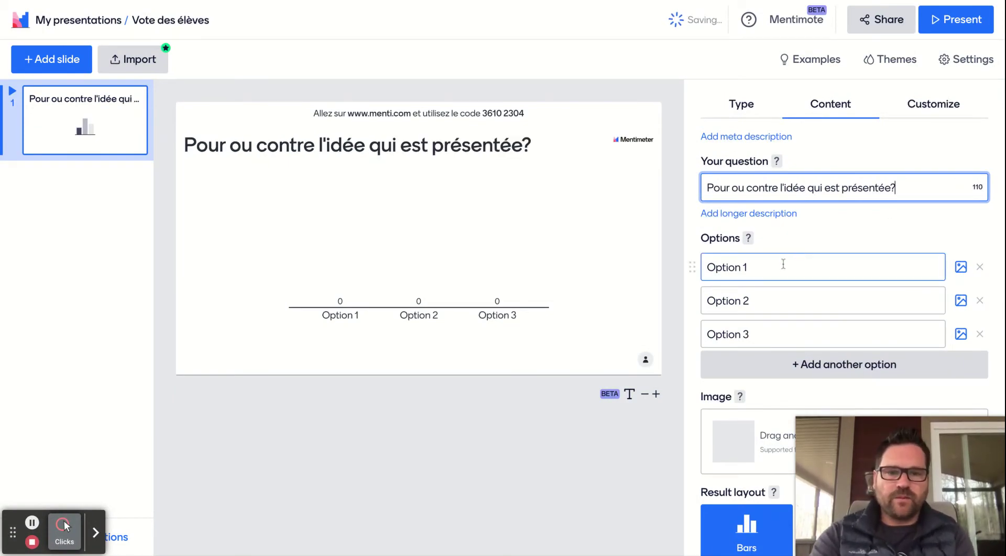
Step: Set the first two answer options to "Pour" and "Contre" and remove the third option
{"action": "left_click", "coordinate": [784, 264]}
{"action": "type", "text": "Pou"}
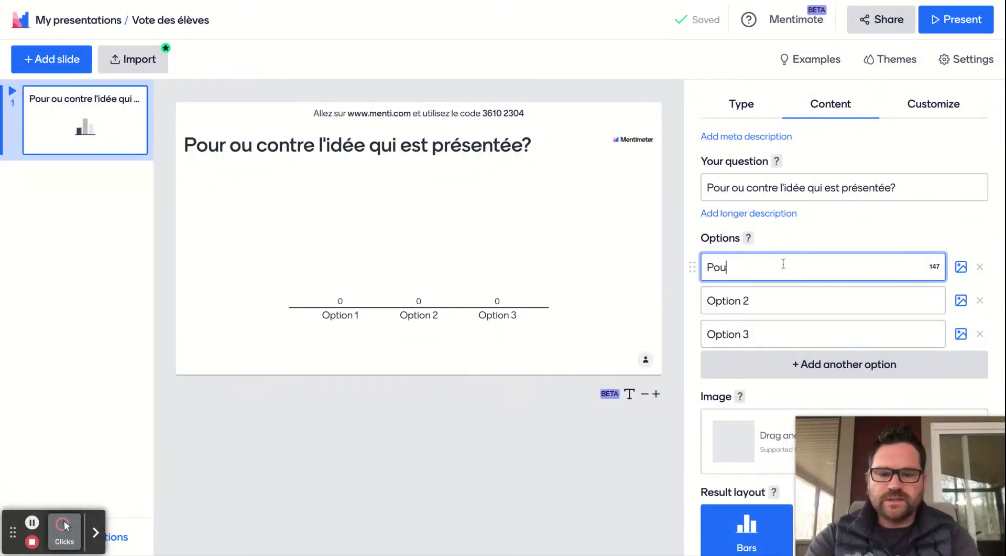
{"action": "type", "text": "r"}
{"action": "left_click", "coordinate": [781, 300]}
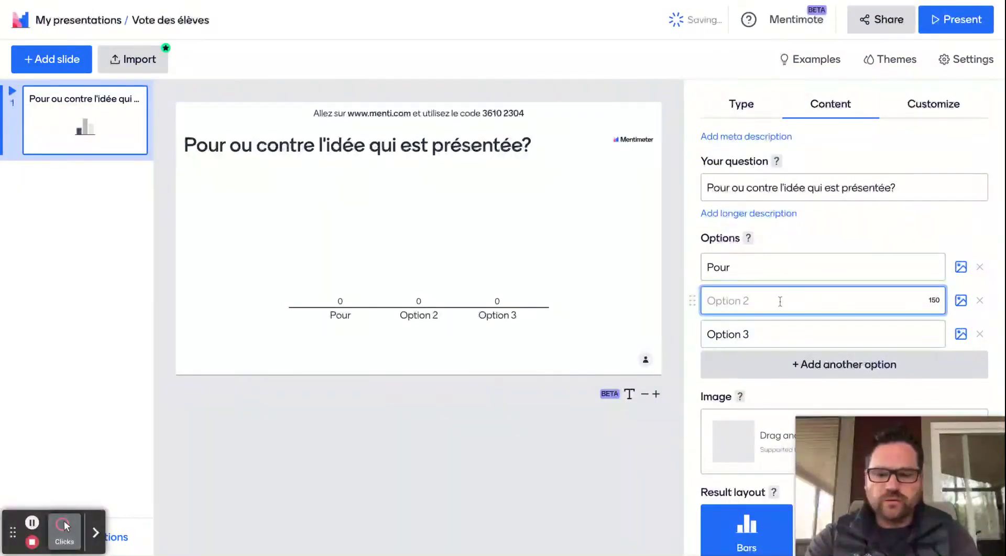
{"action": "type", "text": "Contre"}
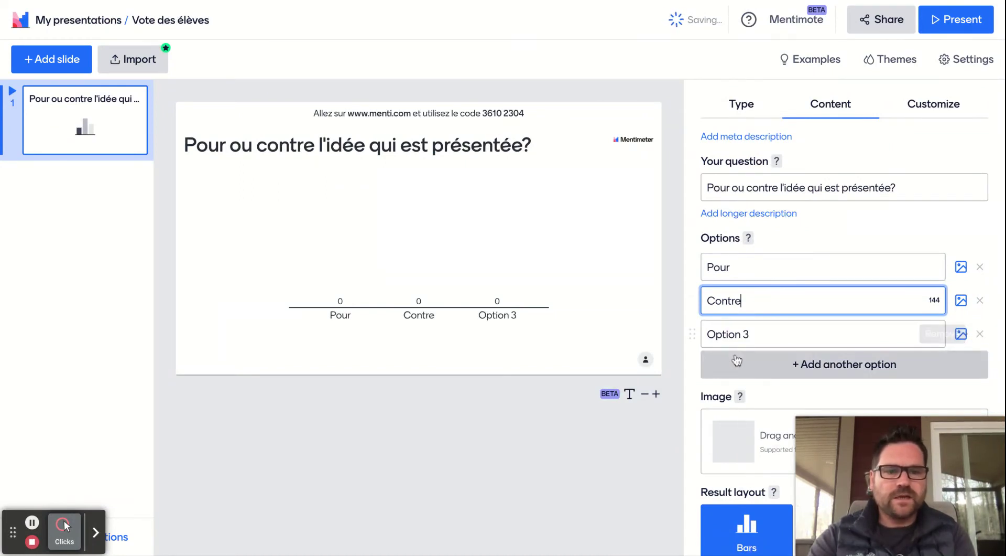
{"action": "left_click", "coordinate": [739, 333]}
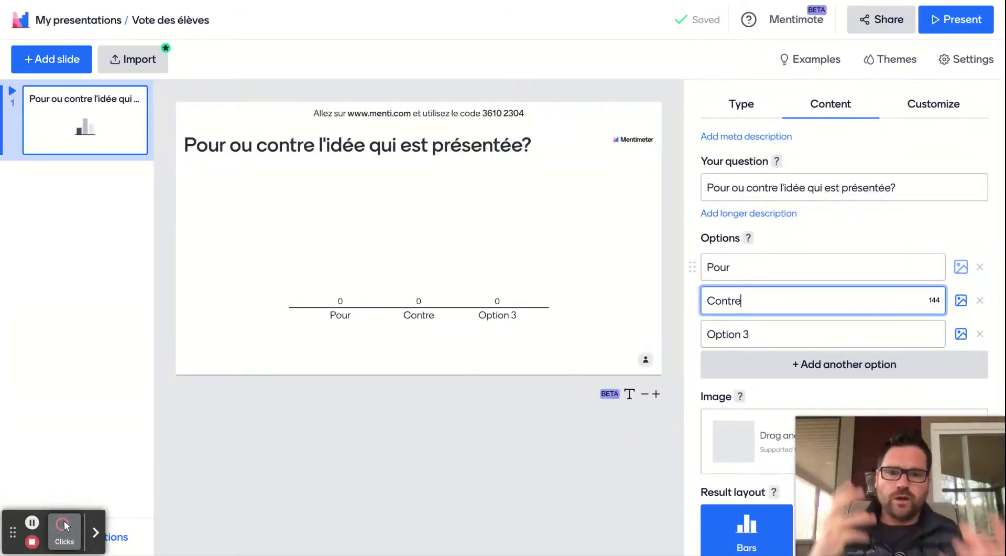
{"action": "left_click", "coordinate": [980, 339]}
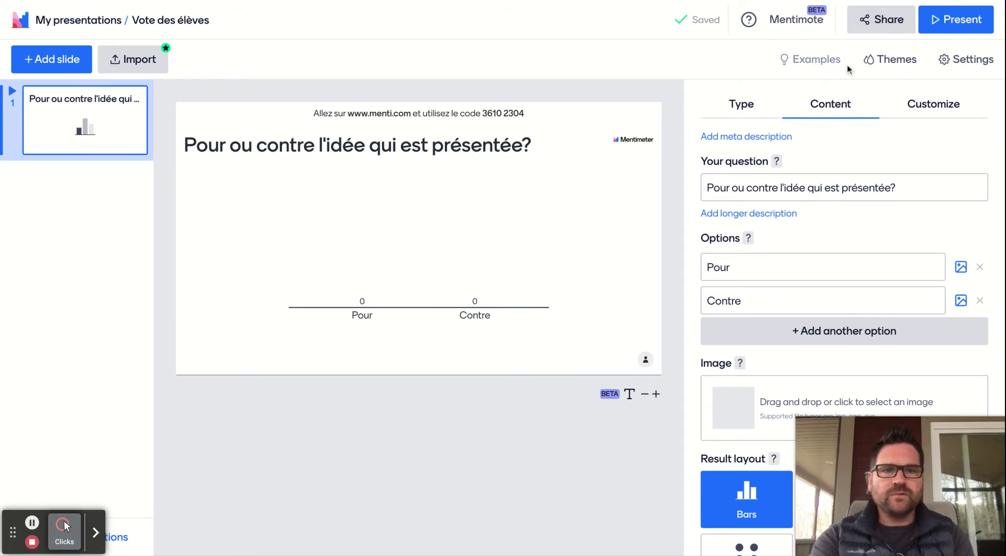
Step: Apply the ColorJoy theme to the presentation
{"action": "left_click", "coordinate": [886, 65]}
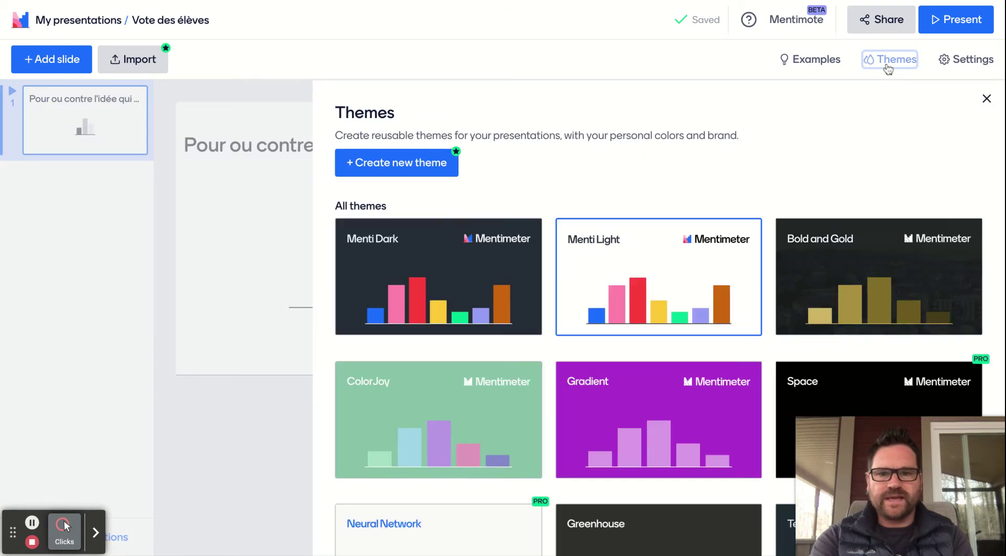
{"action": "left_click", "coordinate": [454, 417]}
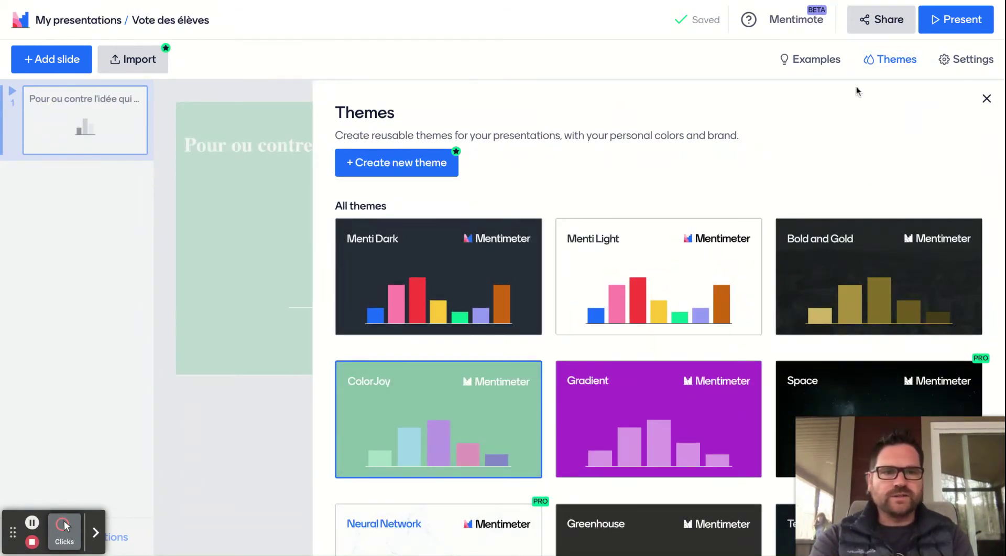
Step: Turn on hiding of results on all slides in the presentation settings
{"action": "left_click", "coordinate": [978, 63]}
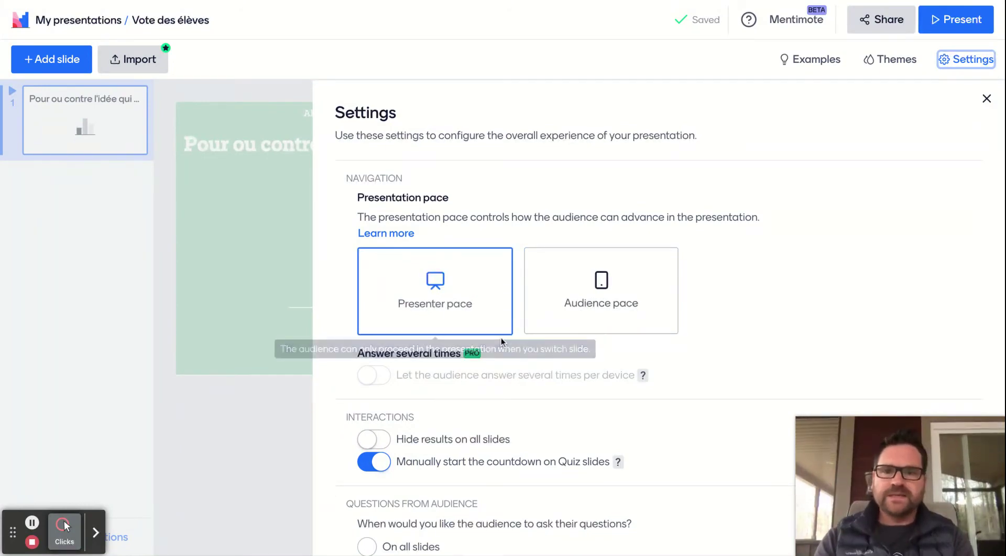
{"action": "scroll", "coordinate": [334, 430], "scroll_direction": "down", "scroll_amount": 1}
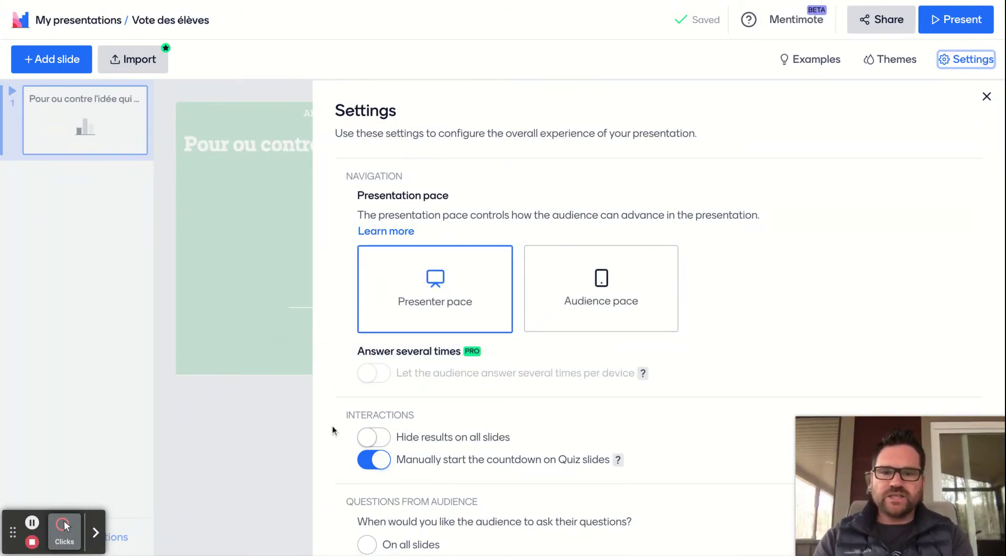
{"action": "scroll", "coordinate": [333, 430], "scroll_direction": "down", "scroll_amount": 4}
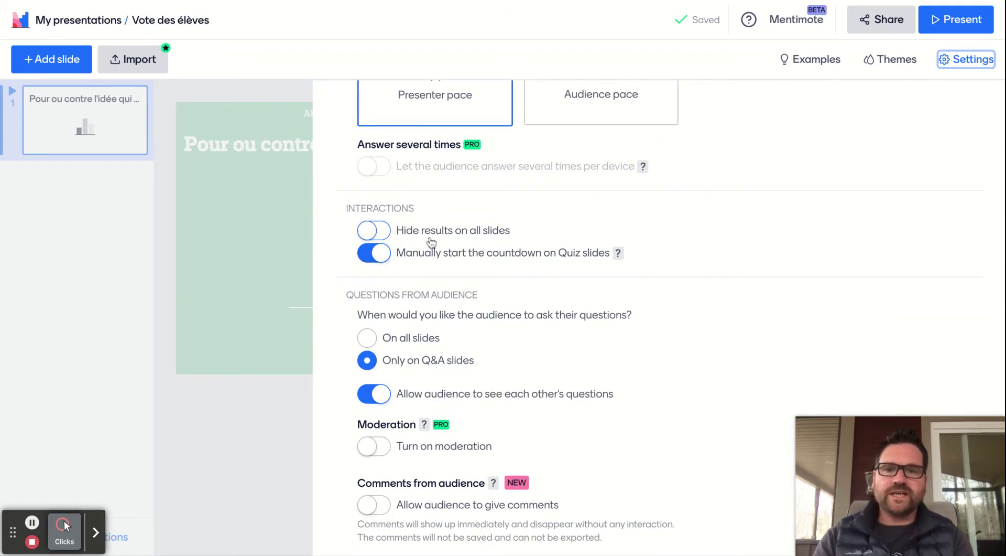
{"action": "left_click", "coordinate": [378, 231]}
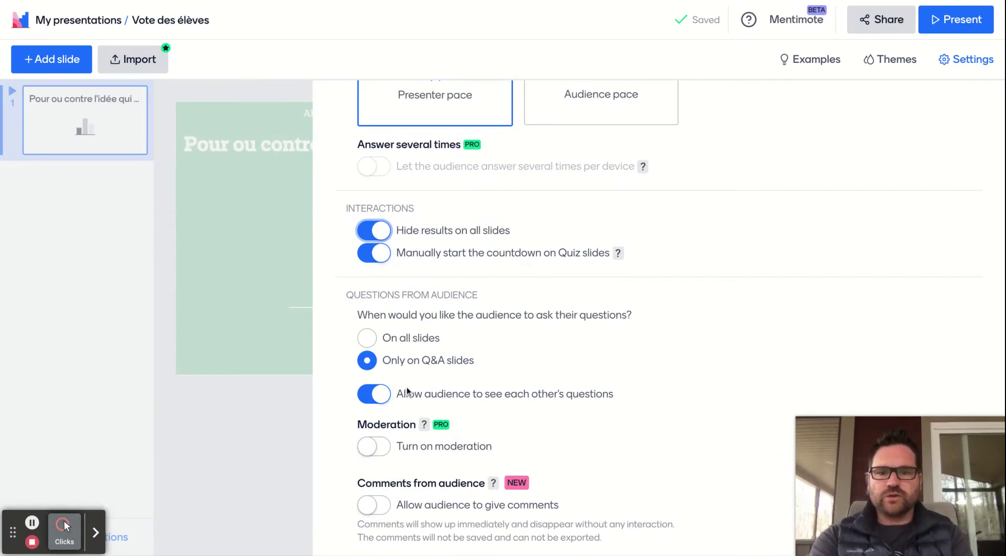
Step: Enable the French profanity filter in the presentation's language settings and close the settings
{"action": "scroll", "coordinate": [407, 466], "scroll_direction": "down", "scroll_amount": 1}
{"action": "scroll", "coordinate": [407, 465], "scroll_direction": "down", "scroll_amount": 4}
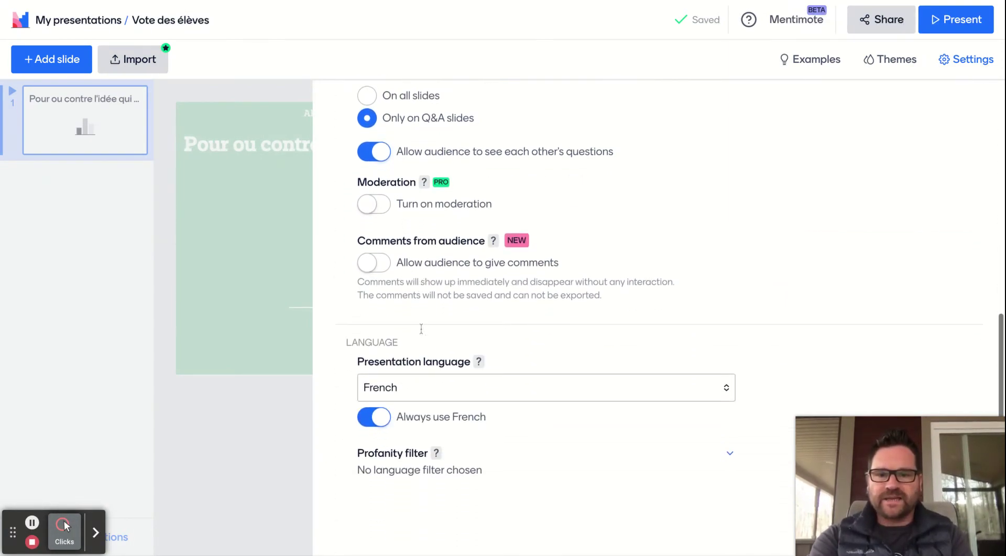
{"action": "double_click", "coordinate": [348, 342]}
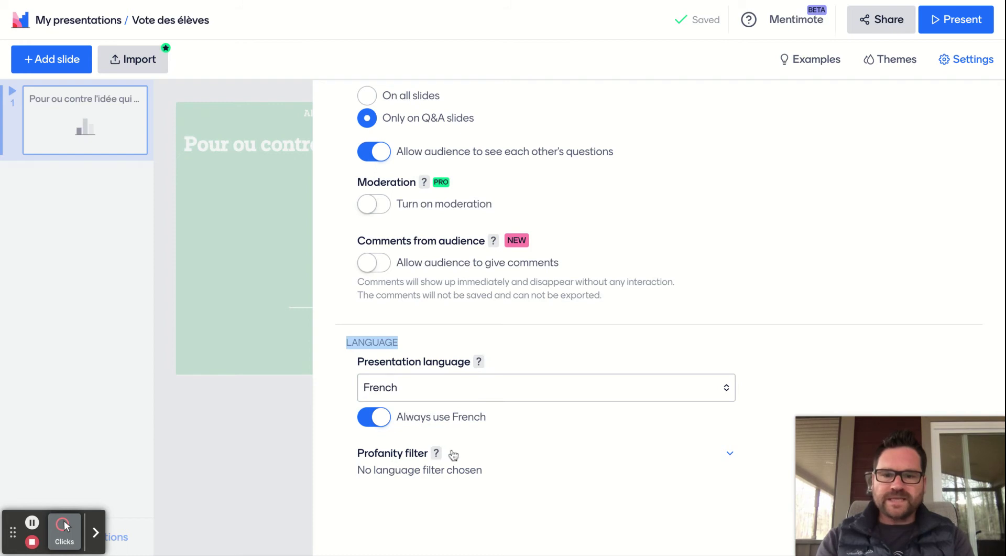
{"action": "left_click", "coordinate": [730, 460]}
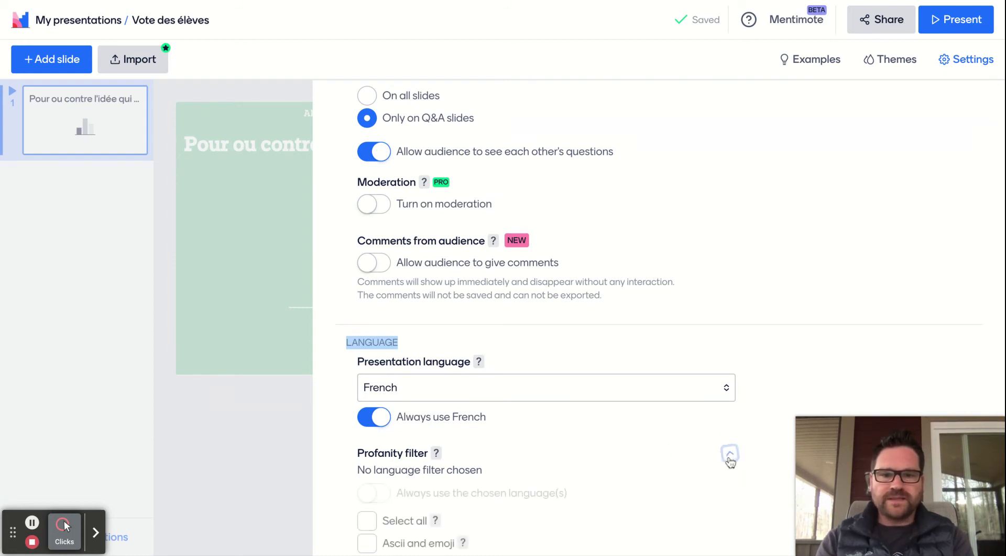
{"action": "scroll", "coordinate": [571, 497], "scroll_direction": "down", "scroll_amount": 2}
{"action": "scroll", "coordinate": [558, 499], "scroll_direction": "down", "scroll_amount": 2}
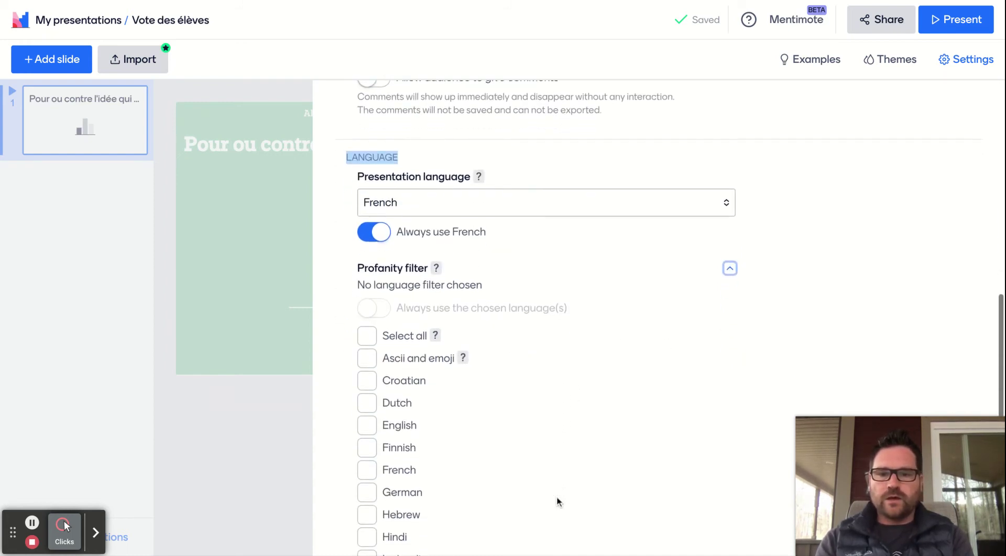
{"action": "left_click", "coordinate": [369, 469]}
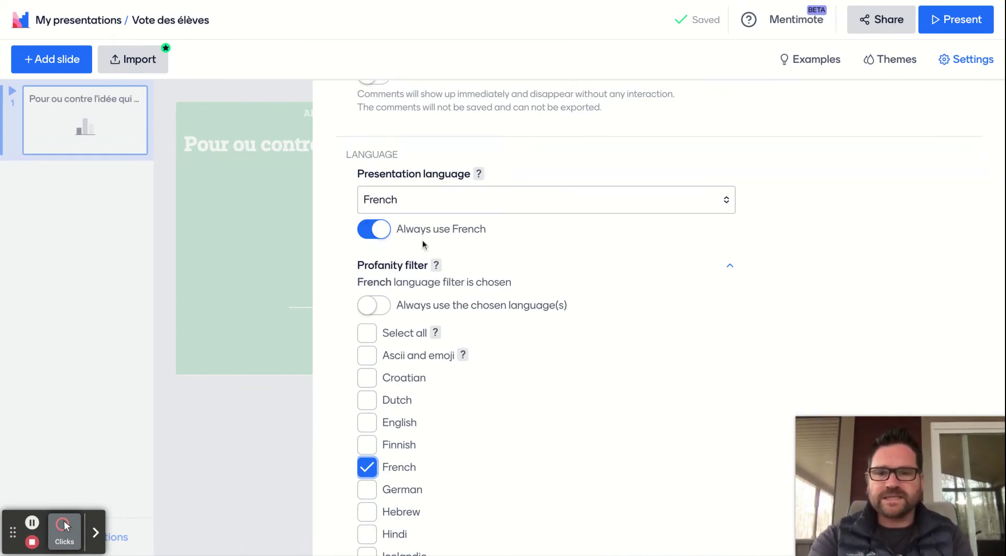
{"action": "scroll", "coordinate": [631, 368], "scroll_direction": "up", "scroll_amount": 8}
{"action": "scroll", "coordinate": [631, 368], "scroll_direction": "up", "scroll_amount": 4}
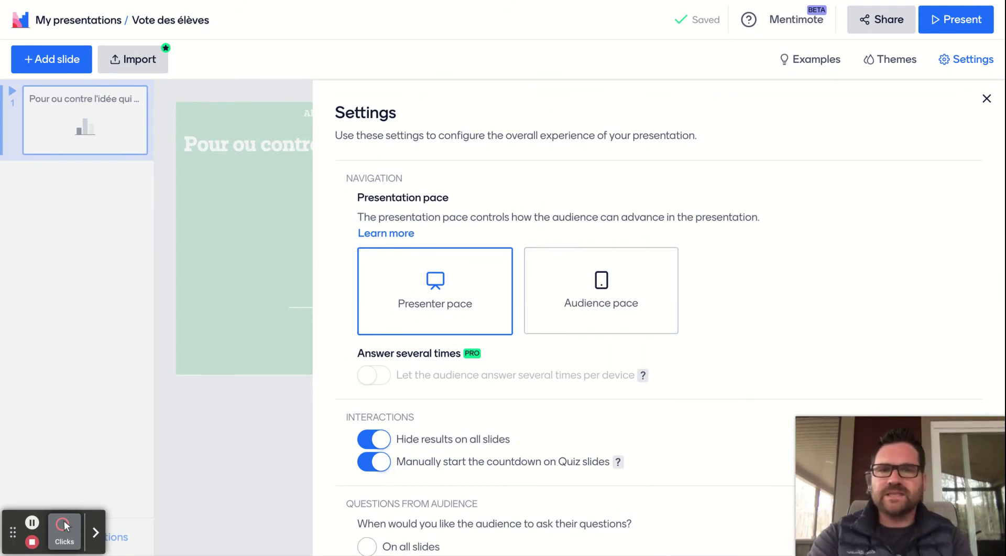
{"action": "left_click", "coordinate": [986, 99]}
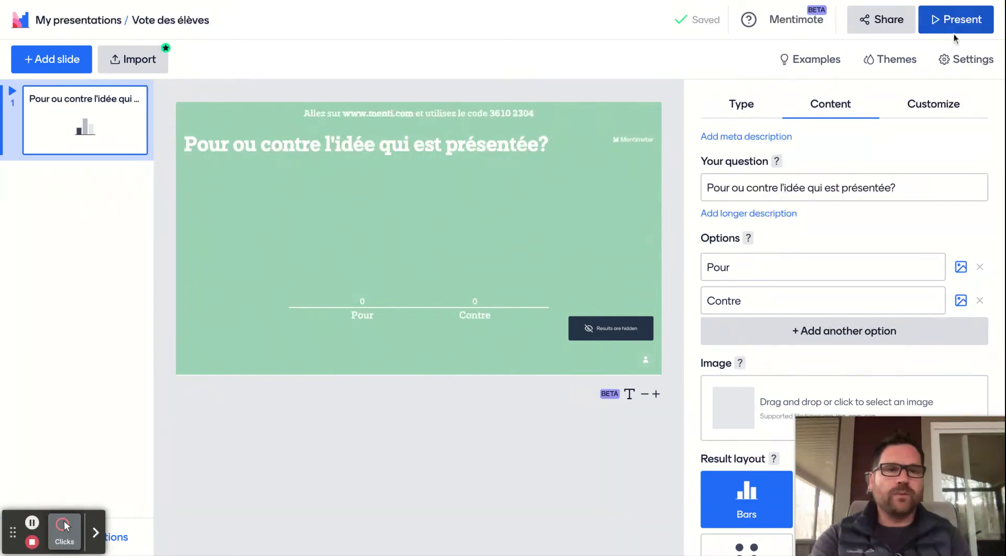
Step: Copy the poll's voting link from the participation sharing options and close the sharing dialog
{"action": "left_click", "coordinate": [875, 32]}
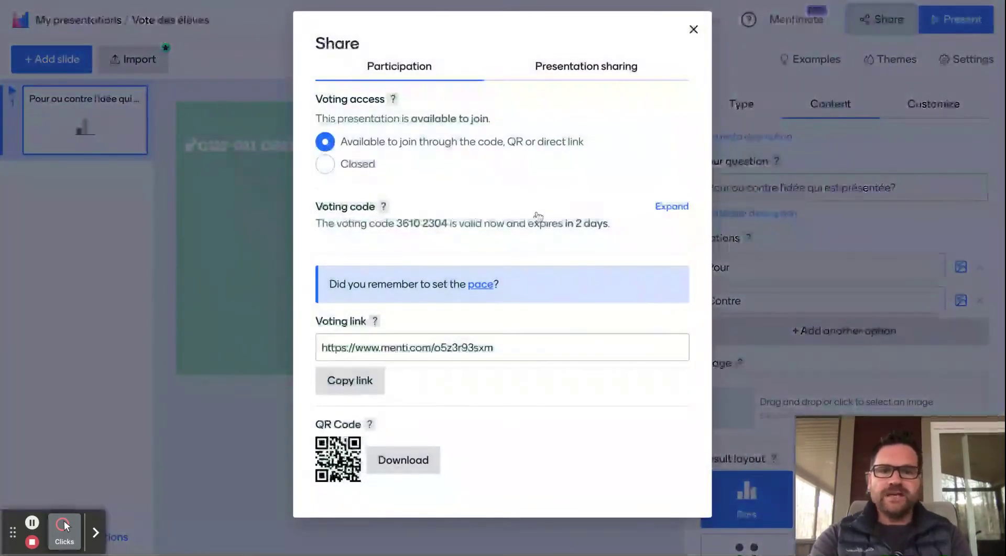
{"action": "left_click", "coordinate": [322, 348]}
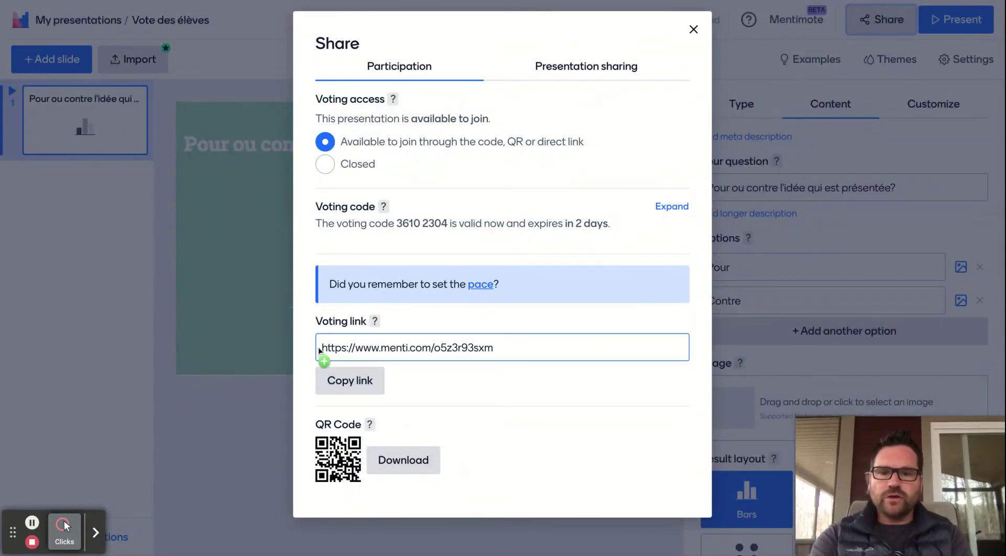
{"action": "left_click", "coordinate": [346, 369]}
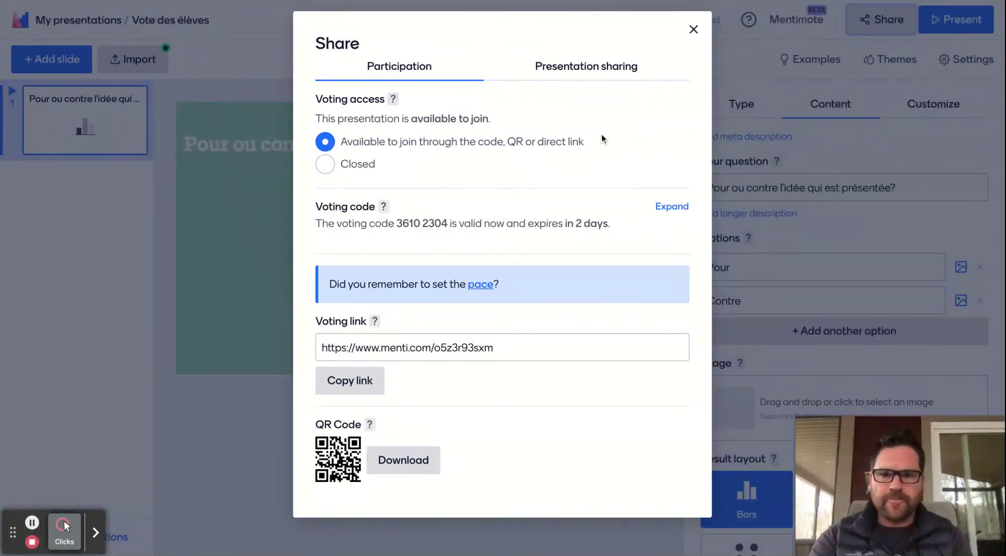
{"action": "left_click", "coordinate": [694, 30]}
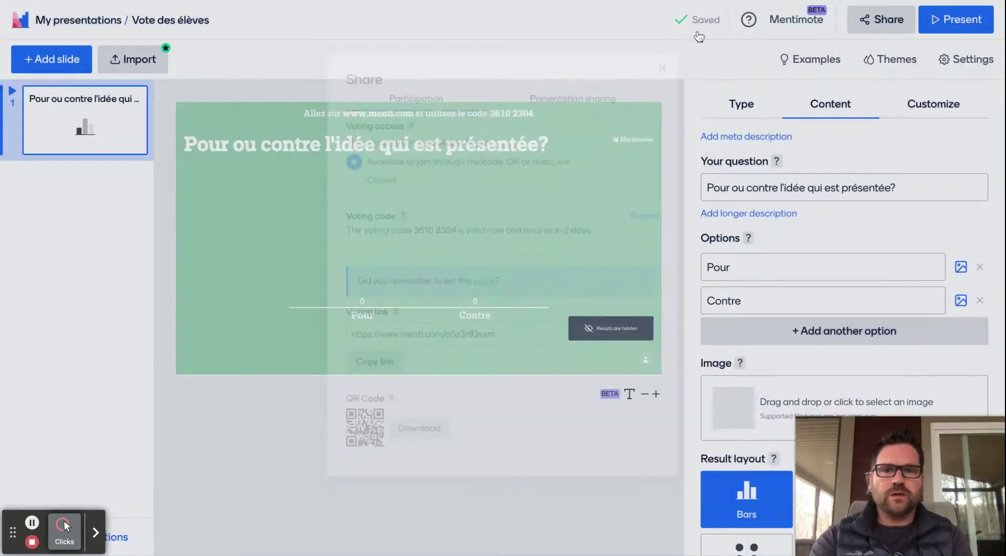
Step: Start presenting the "Pour ou contre l'idée qui est présentée?" poll and bring up the presenter controls
{"action": "left_click", "coordinate": [956, 21]}
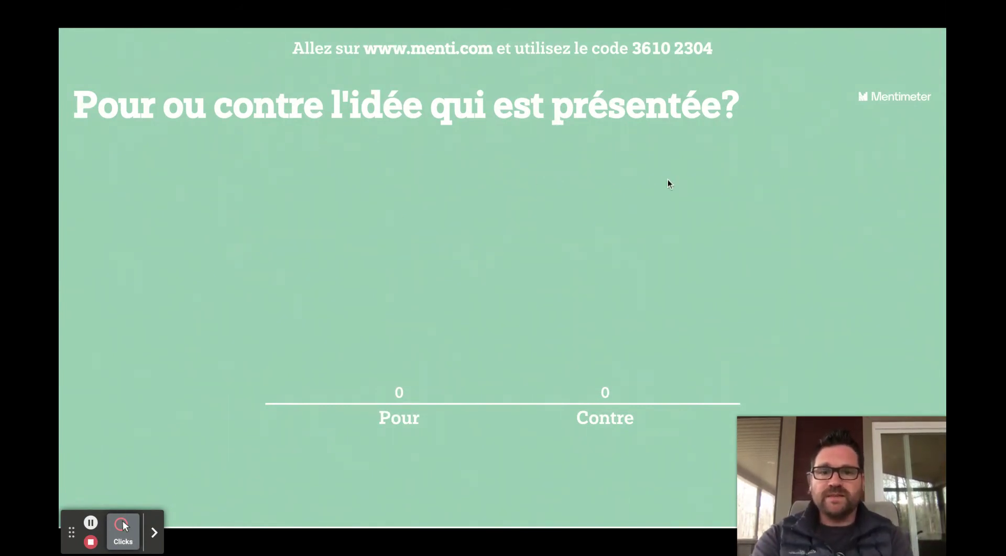
{"action": "mouse_move", "coordinate": [199, 472]}
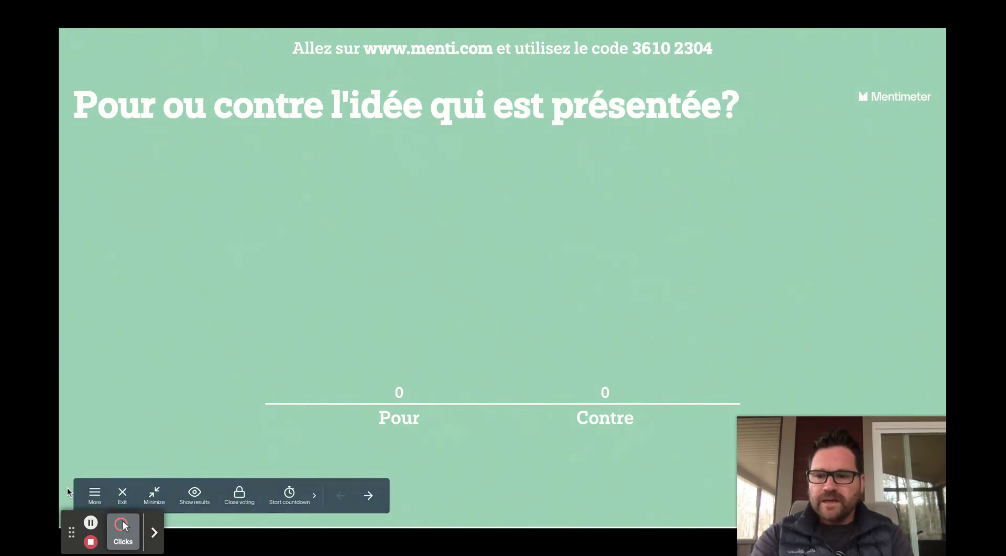